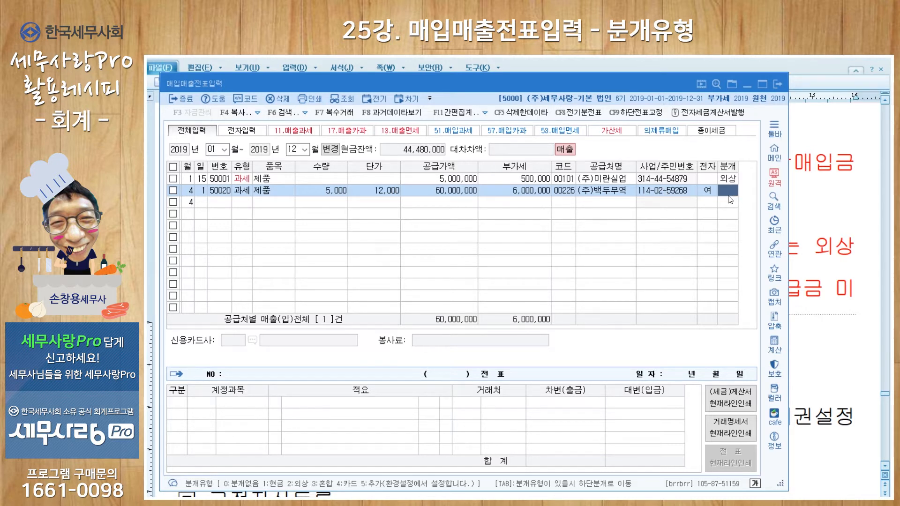
Set the journal type (분개) of the April 1 sales entry to 현금, and change it to 외상.
{"action": "type", "text": "1"}
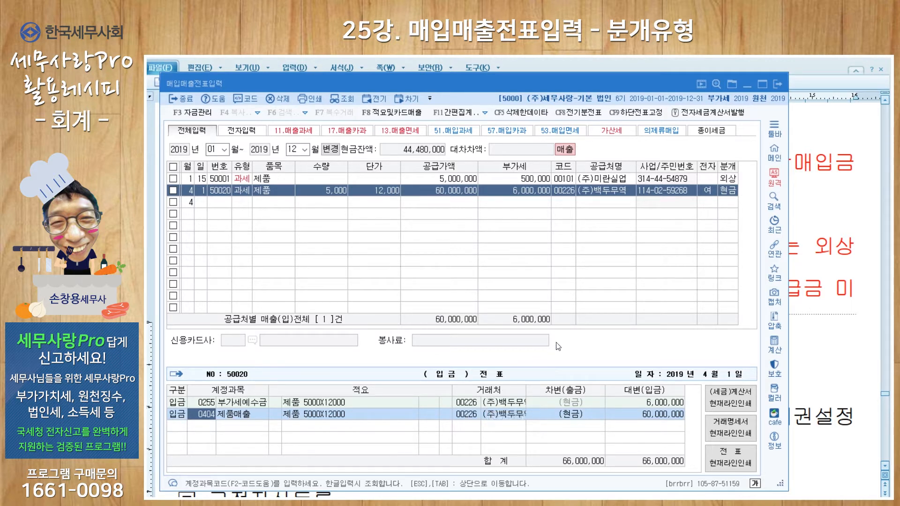
{"action": "left_click", "coordinate": [728, 191]}
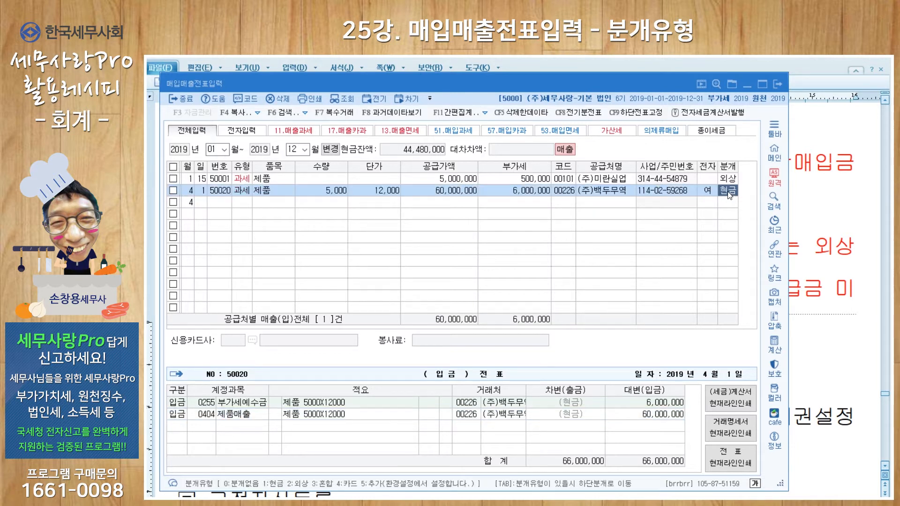
{"action": "type", "text": "2"}
{"action": "key", "text": "Tab"}
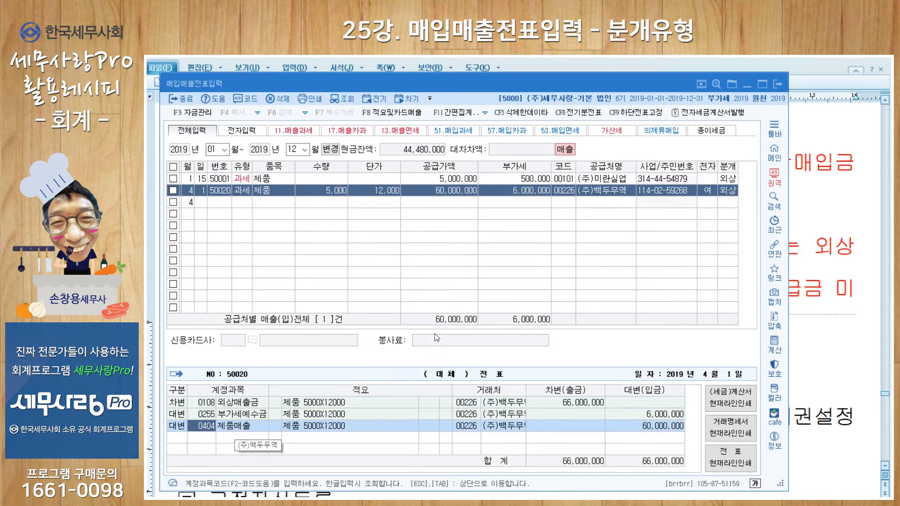
Start a new entry dated April 1 with the taxable purchase type 51.과세.
{"action": "left_click", "coordinate": [200, 204]}
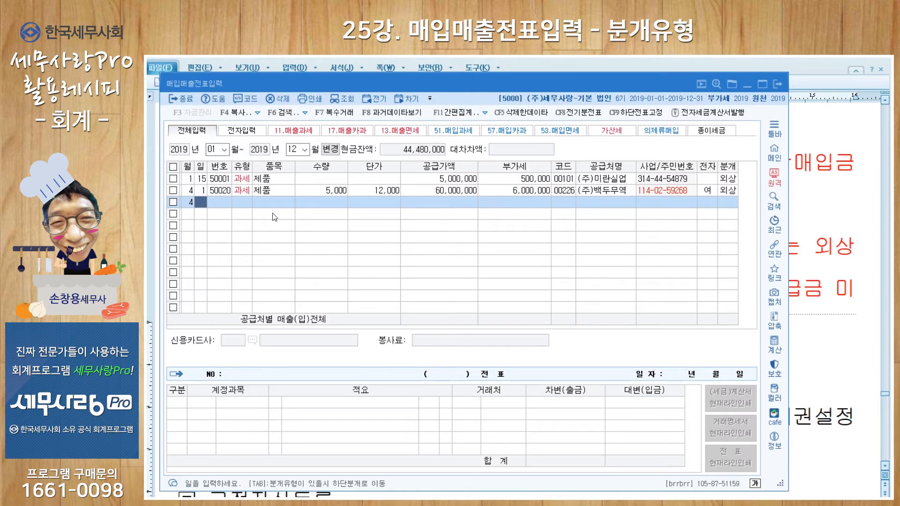
{"action": "type", "text": "1"}
{"action": "key", "text": "Return"}
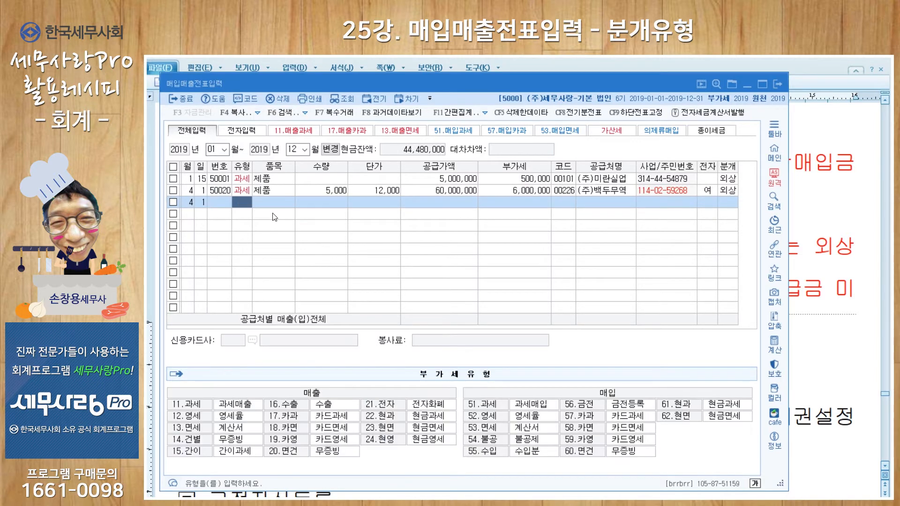
{"action": "type", "text": "11"}
{"action": "key", "text": "shift+Tab"}
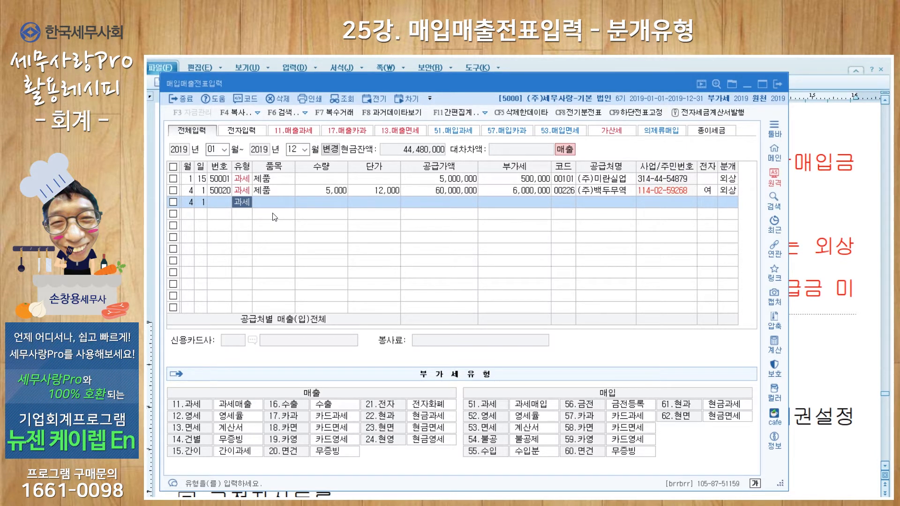
{"action": "type", "text": "51"}
{"action": "key", "text": "Return"}
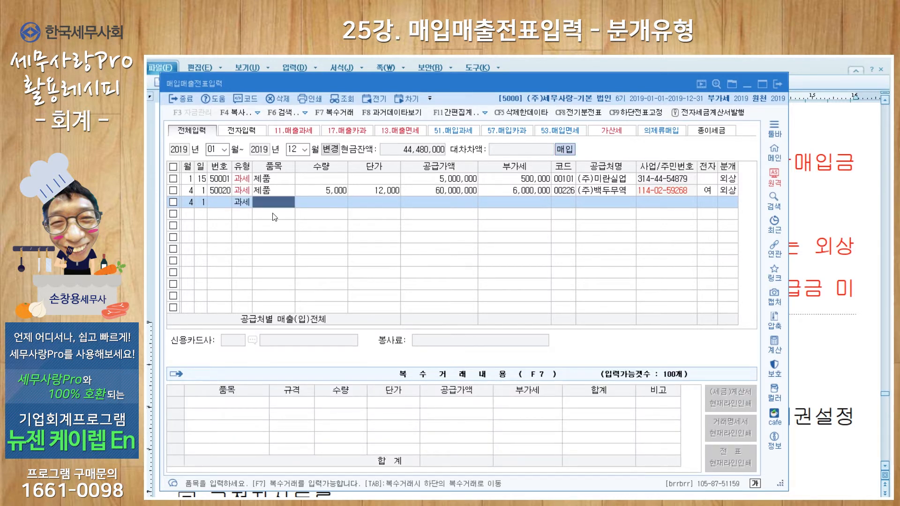
Enter 제품 as the purchase item with a supply amount of 10,000,000, accepting the calculated VAT.
{"action": "type", "text": "제품"}
{"action": "key", "text": "Return"}
{"action": "key", "text": "Return"}
{"action": "key", "text": "Return"}
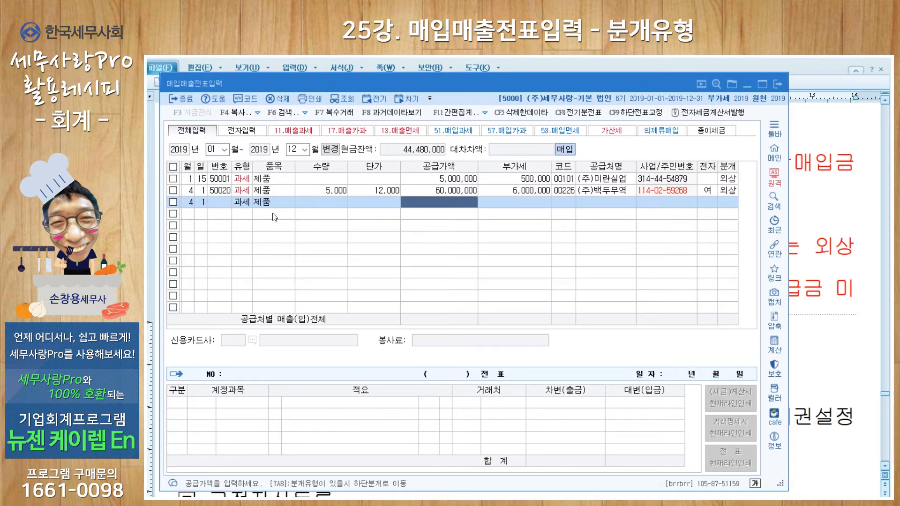
{"action": "type", "text": "10000000"}
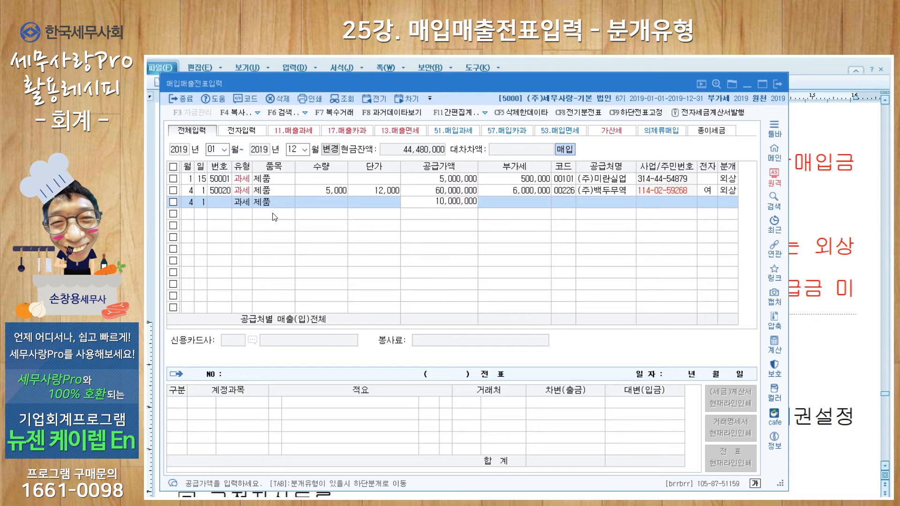
{"action": "key", "text": "Return"}
Assign (주)백두무역 as the purchase entry's supplier, leave the electronic invoice field blank and set the journal type to 외상.
{"action": "key", "text": "Return"}
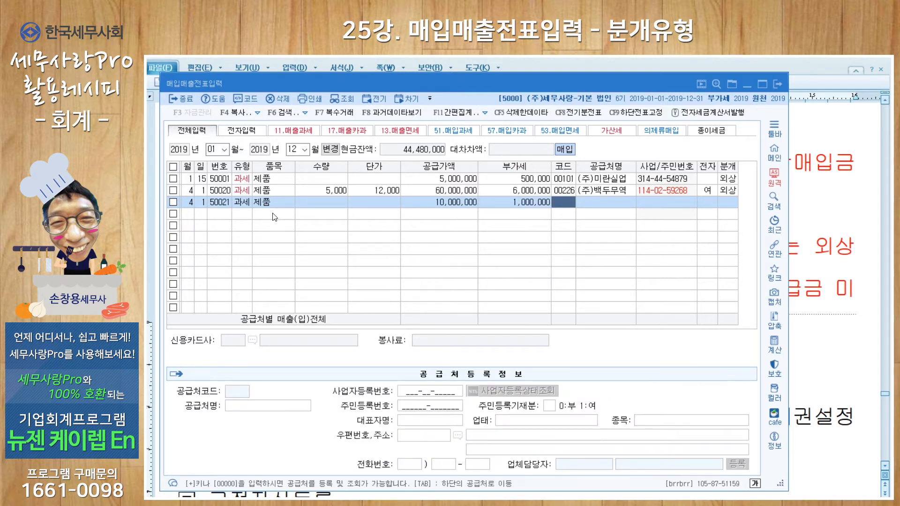
{"action": "key", "text": "Return"}
{"action": "key", "text": "Return"}
{"action": "key", "text": "Return"}
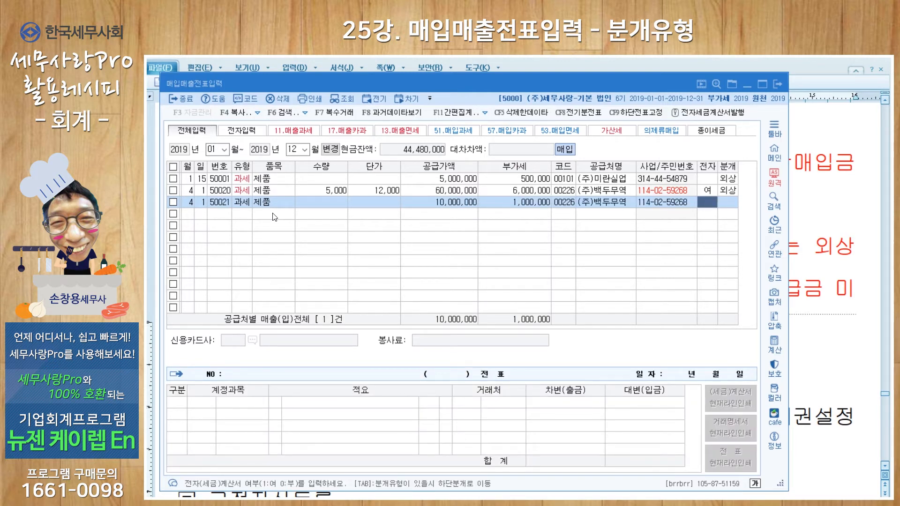
{"action": "key", "text": "Return"}
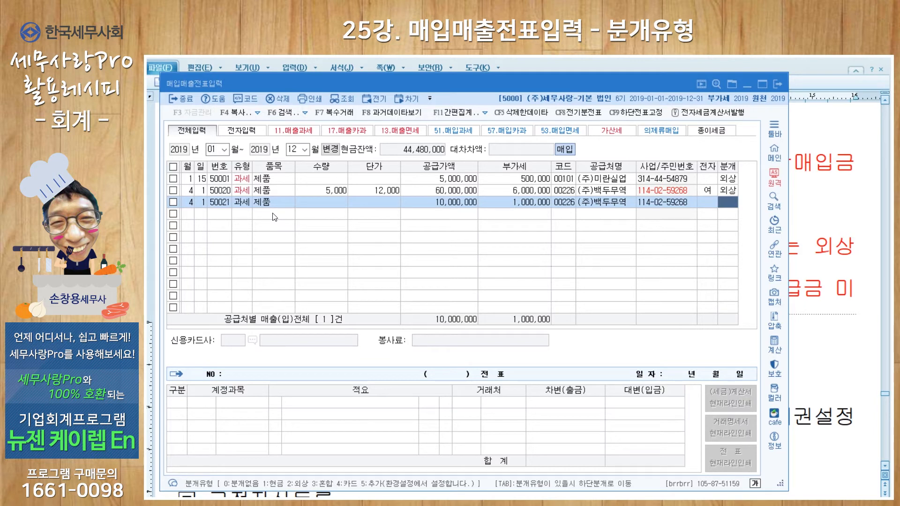
{"action": "type", "text": "2"}
{"action": "key", "text": "Return"}
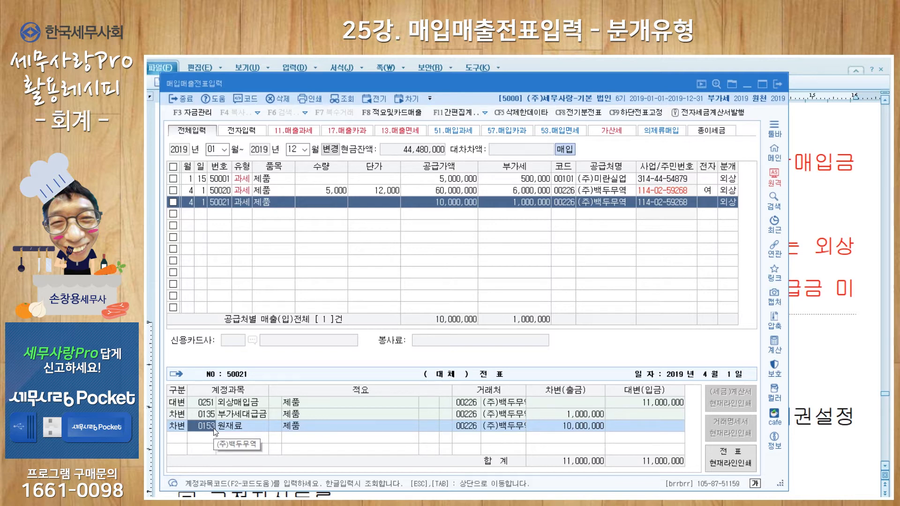
{"action": "key", "text": "Escape"}
Change the journal type of the April 1 sales entry to 혼합.
{"action": "left_click", "coordinate": [729, 193]}
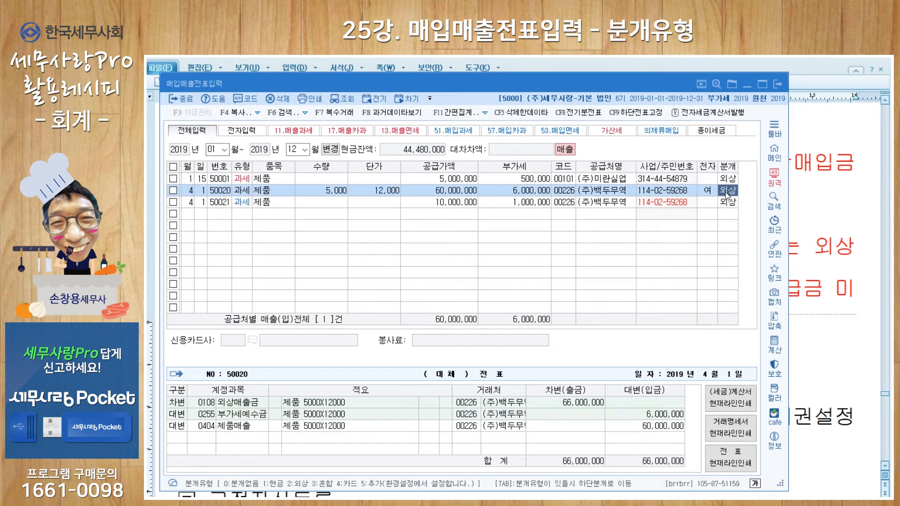
{"action": "type", "text": "3"}
{"action": "key", "text": "Return"}
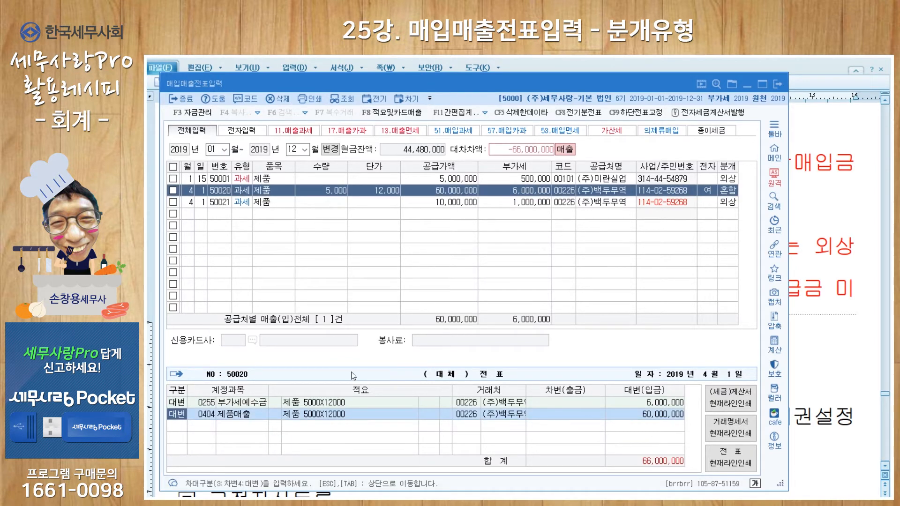
{"action": "left_click", "coordinate": [209, 418]}
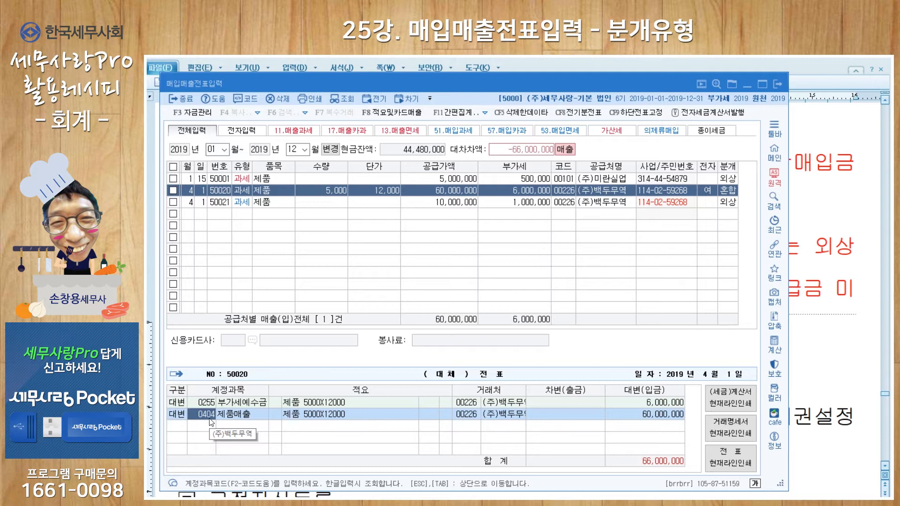
Add a debit line (차변) to the sales voucher with account 0120 미수금 for 66,000,000.
{"action": "key", "text": "Down"}
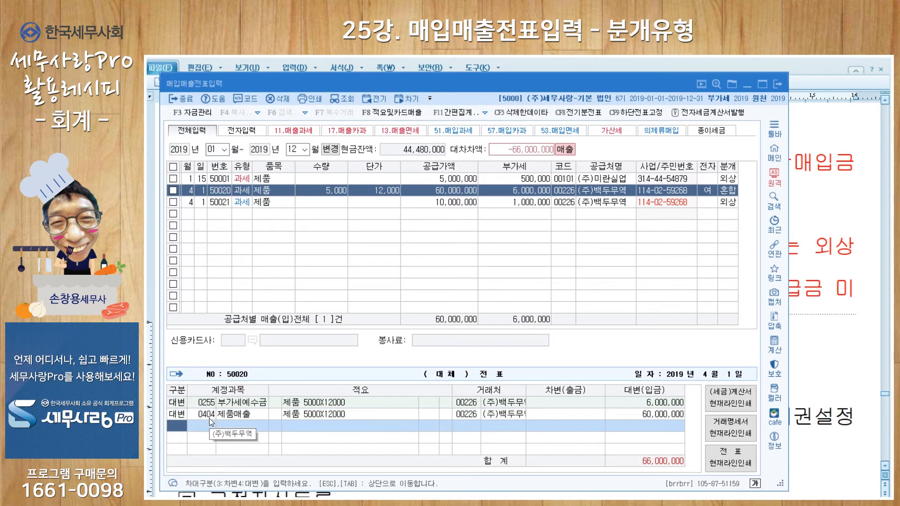
{"action": "type", "text": "3"}
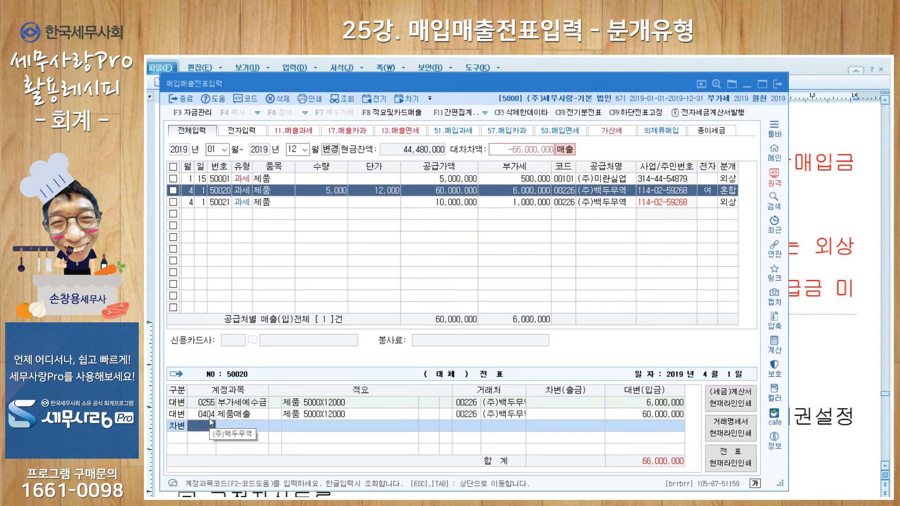
{"action": "type", "text": "미수"}
{"action": "key", "text": "Return"}
{"action": "key", "text": "Down"}
{"action": "key", "text": "Down"}
{"action": "key", "text": "Down"}
{"action": "key", "text": "Down"}
{"action": "key", "text": "Down"}
{"action": "key", "text": "Down"}
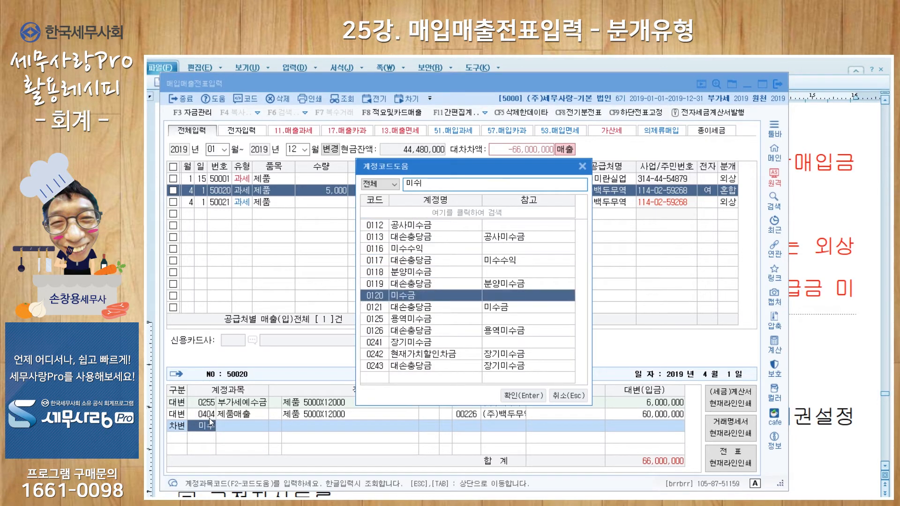
{"action": "key", "text": "Return"}
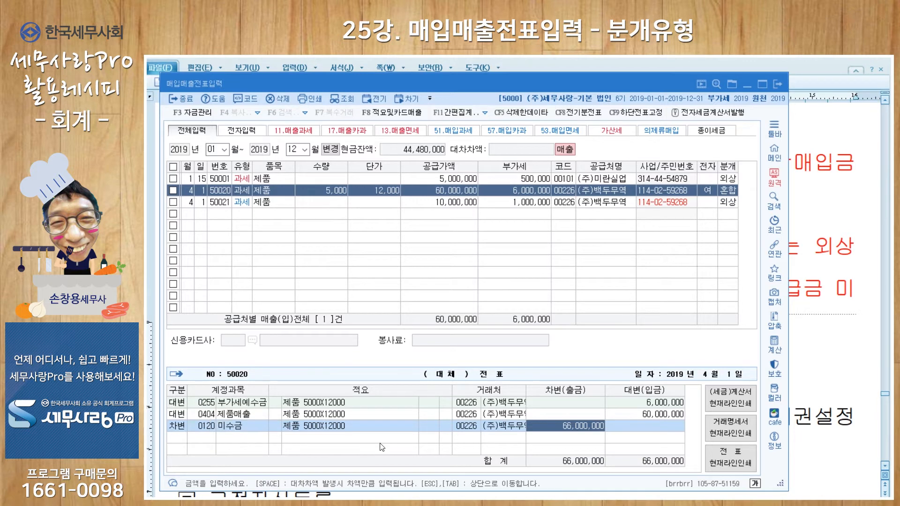
{"action": "key", "text": "Escape"}
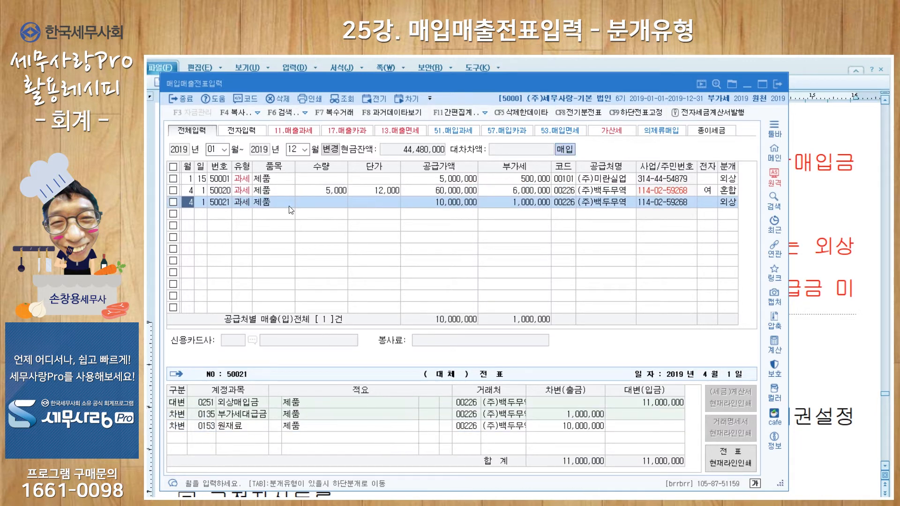
Change the journal type of the April 1 purchase entry to 혼합.
{"action": "left_click", "coordinate": [282, 190]}
{"action": "left_click", "coordinate": [730, 190]}
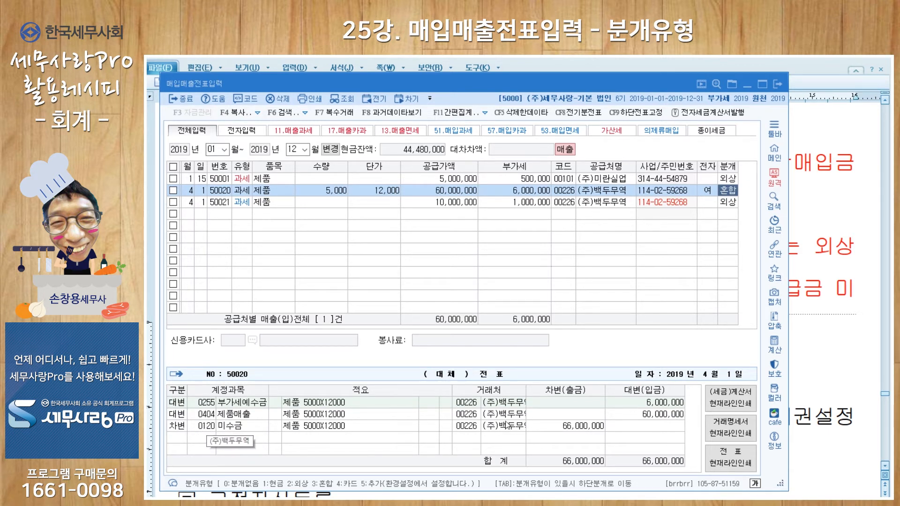
{"action": "left_click", "coordinate": [728, 203]}
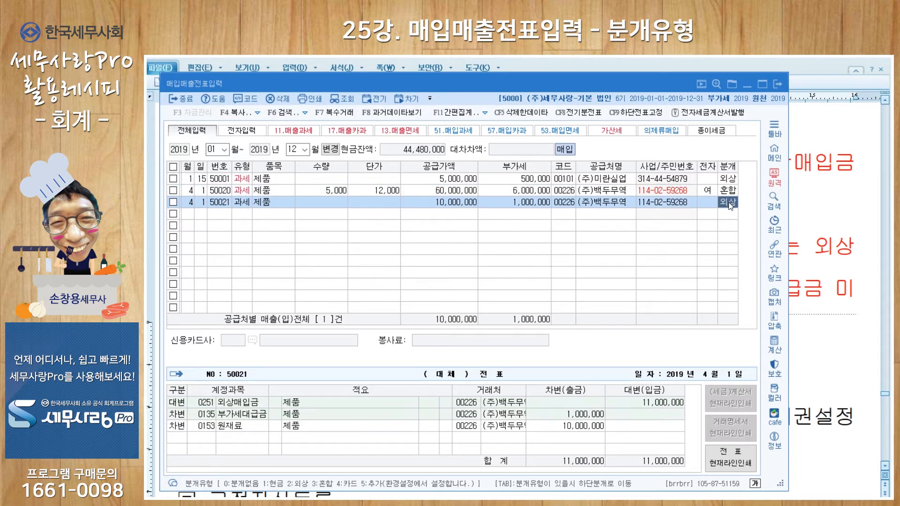
{"action": "type", "text": "3"}
{"action": "key", "text": "Return"}
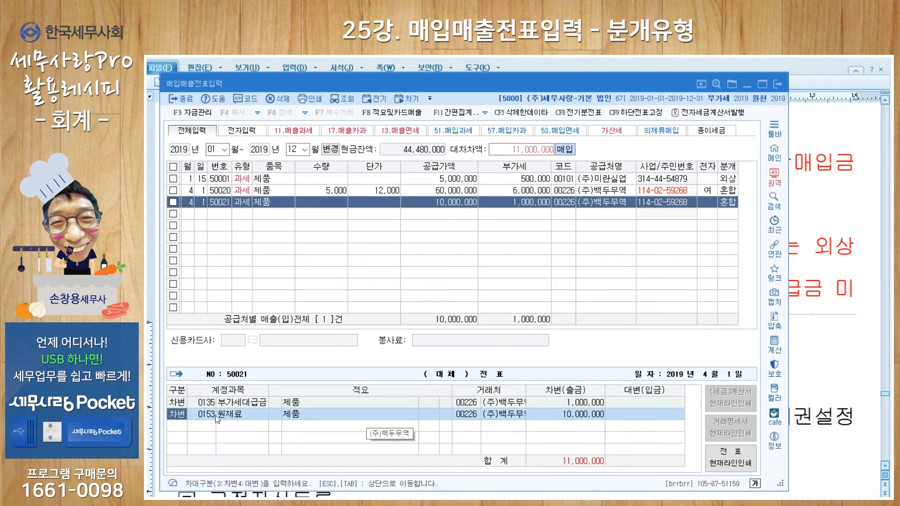
Add a credit line (대변) to the purchase voucher with account 0253 미지급금 for 11,000,000.
{"action": "key", "text": "Return"}
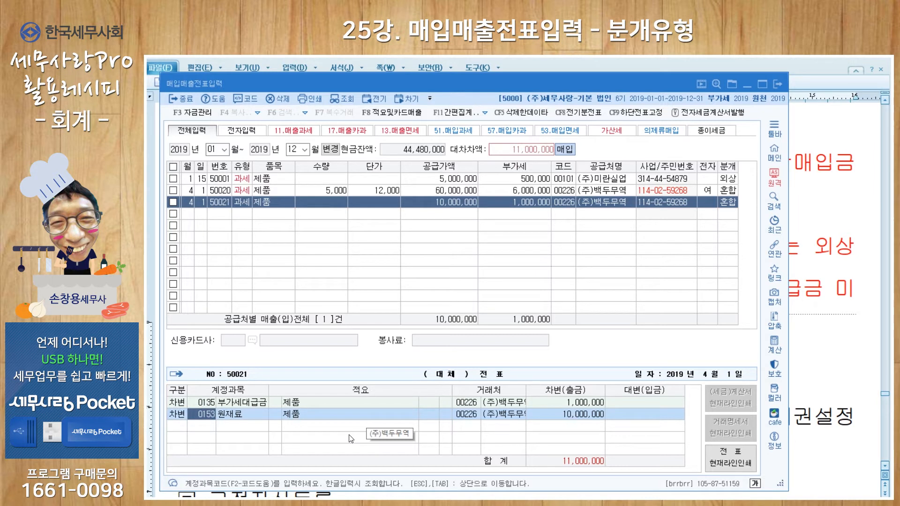
{"action": "key", "text": "Return"}
{"action": "key", "text": "Return"}
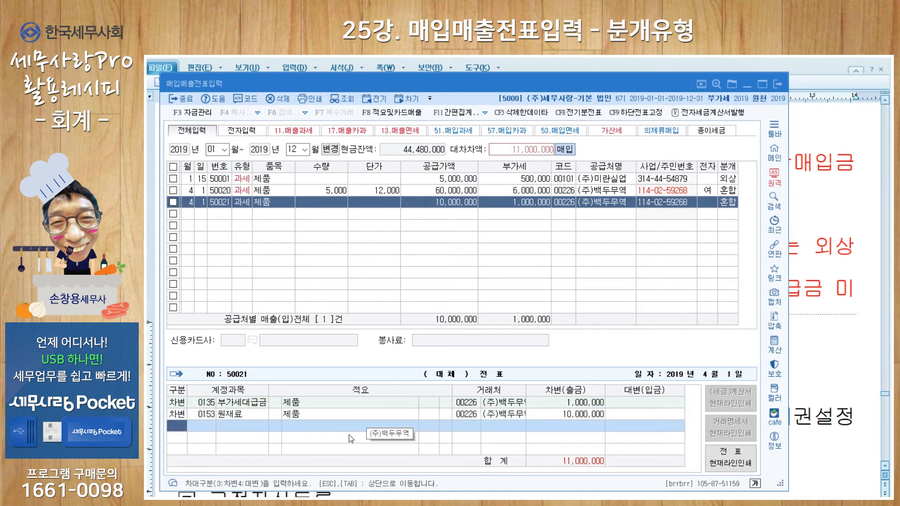
{"action": "type", "text": "4"}
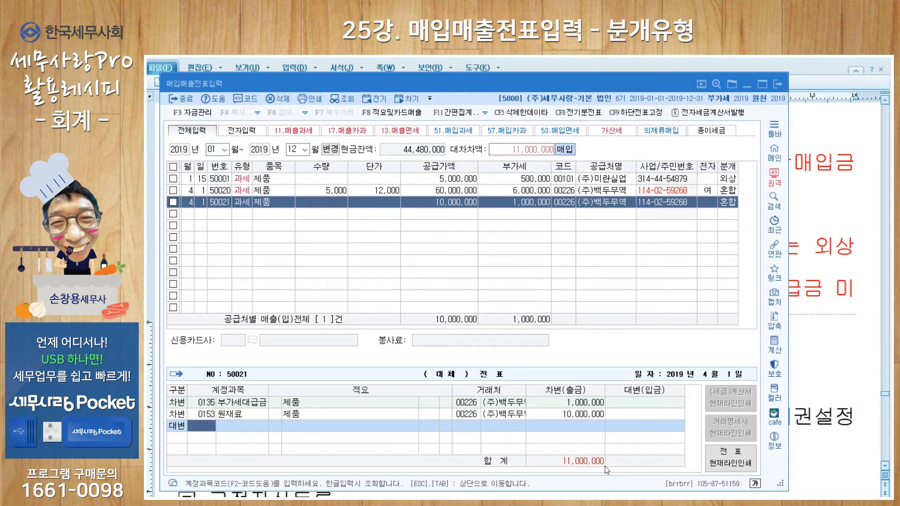
{"action": "type", "text": "253"}
{"action": "key", "text": "Return"}
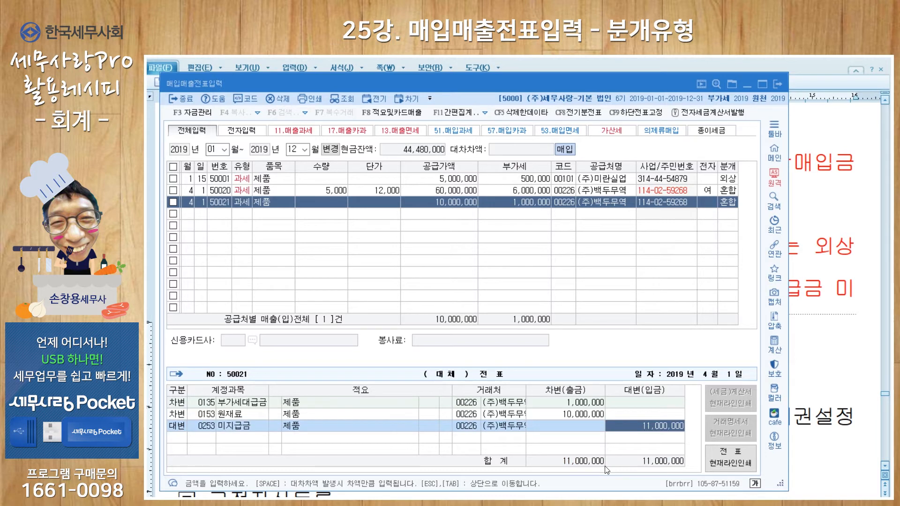
{"action": "key", "text": "Return"}
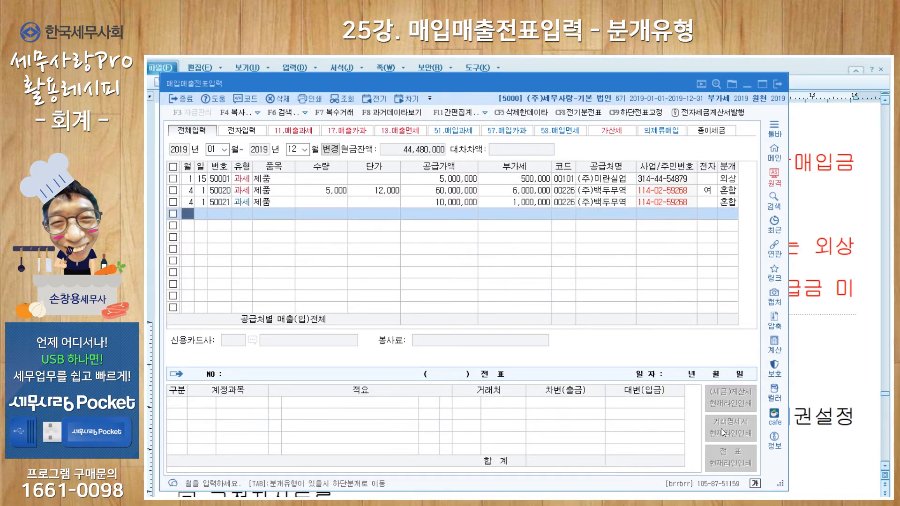
Change the April 1 sales entry's journal type to 카드 with 국민카드 as the credit card company.
{"action": "left_click", "coordinate": [730, 195]}
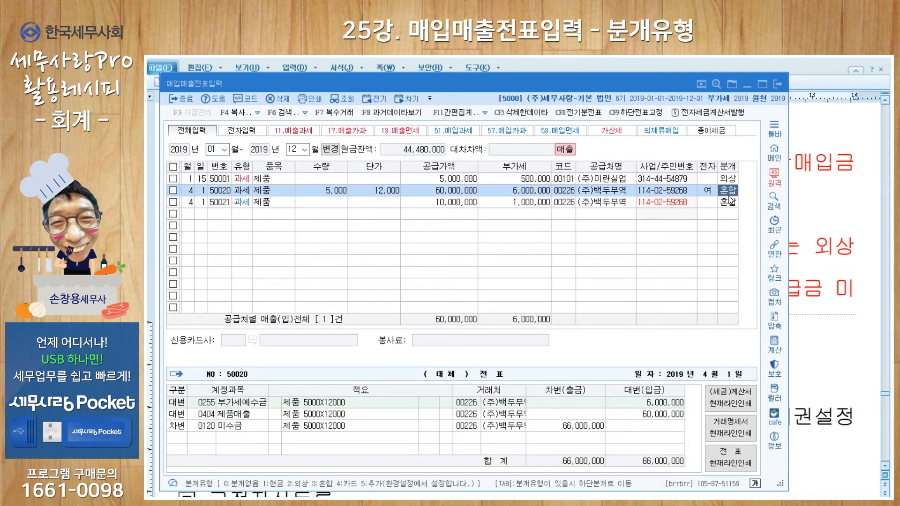
{"action": "type", "text": "4"}
{"action": "key", "text": "Return"}
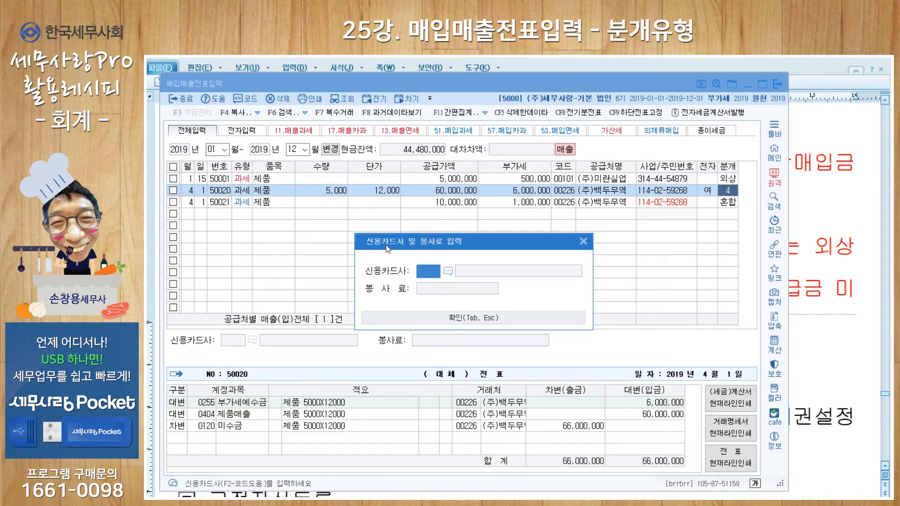
{"action": "left_click", "coordinate": [447, 271]}
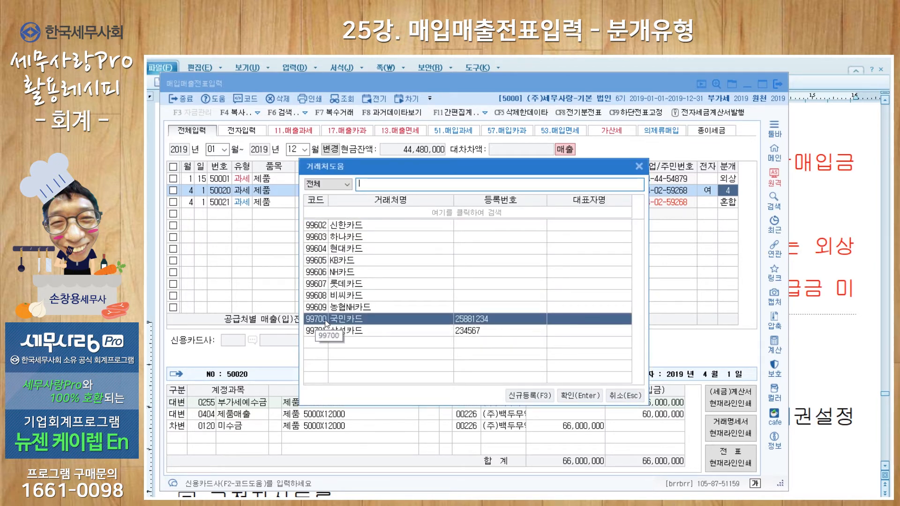
{"action": "left_click", "coordinate": [569, 395]}
{"action": "left_click", "coordinate": [474, 319]}
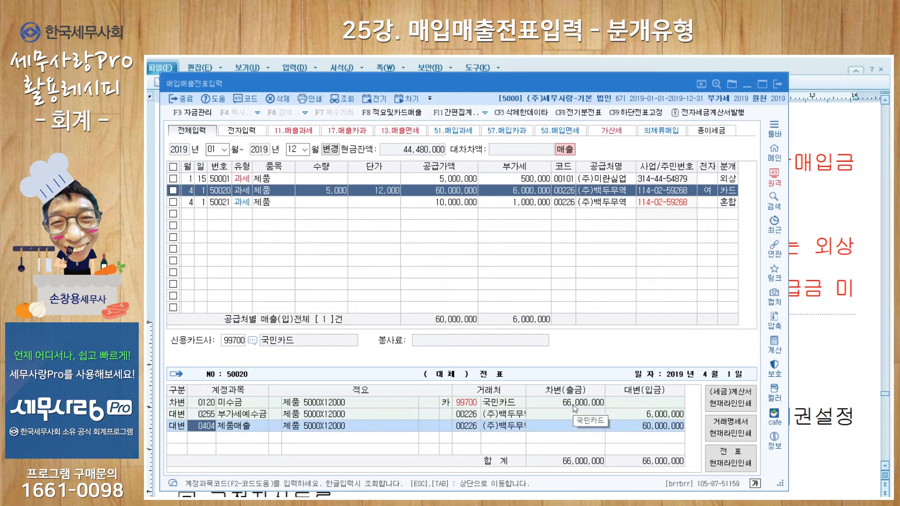
Change the journal type of the April 1 purchase entry to 카드.
{"action": "left_click", "coordinate": [728, 207]}
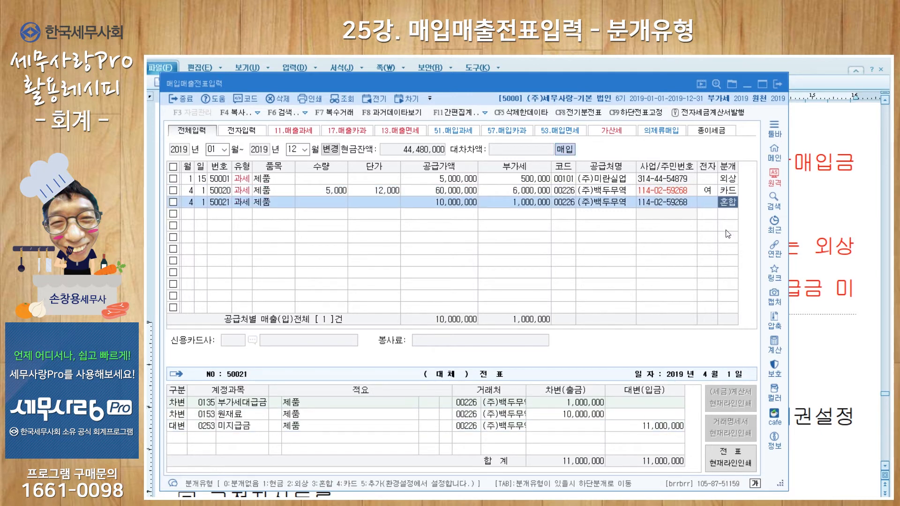
{"action": "type", "text": "4"}
{"action": "key", "text": "Return"}
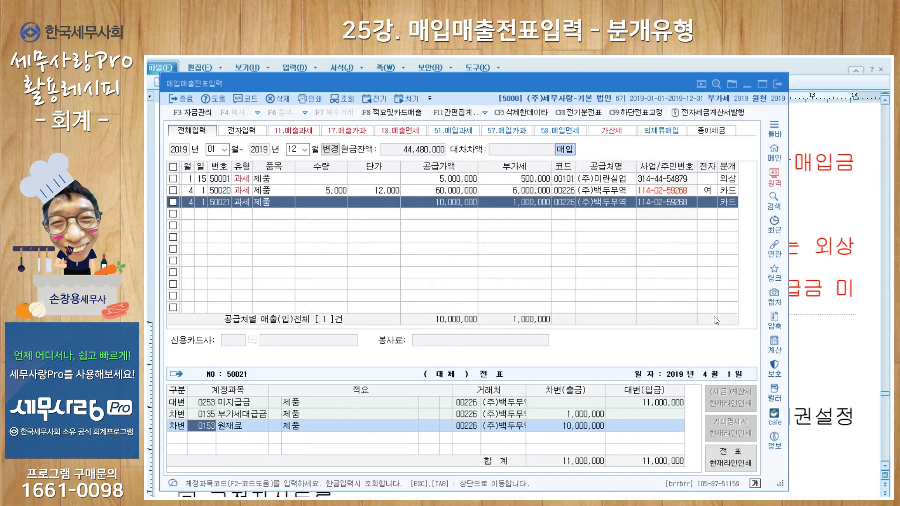
Change the journal type of the April 1 sales entry to 추가.
{"action": "left_click", "coordinate": [730, 193]}
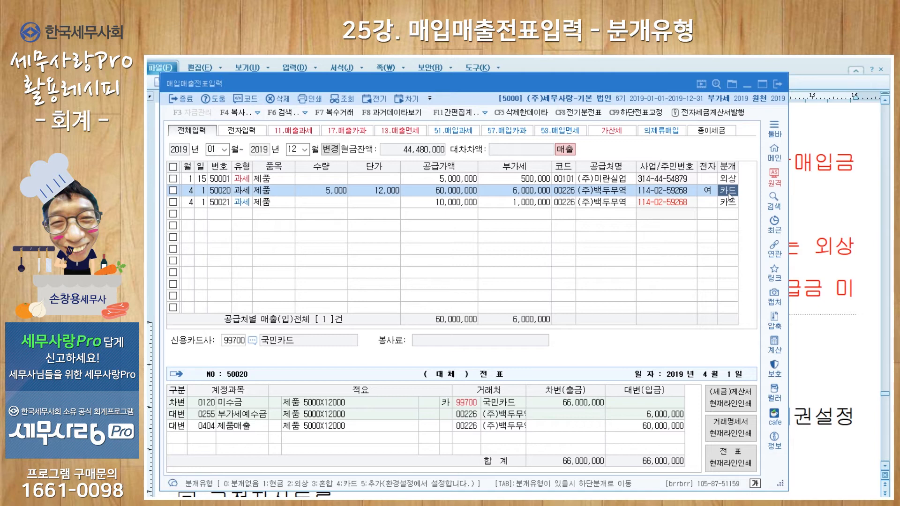
{"action": "key", "text": "5"}
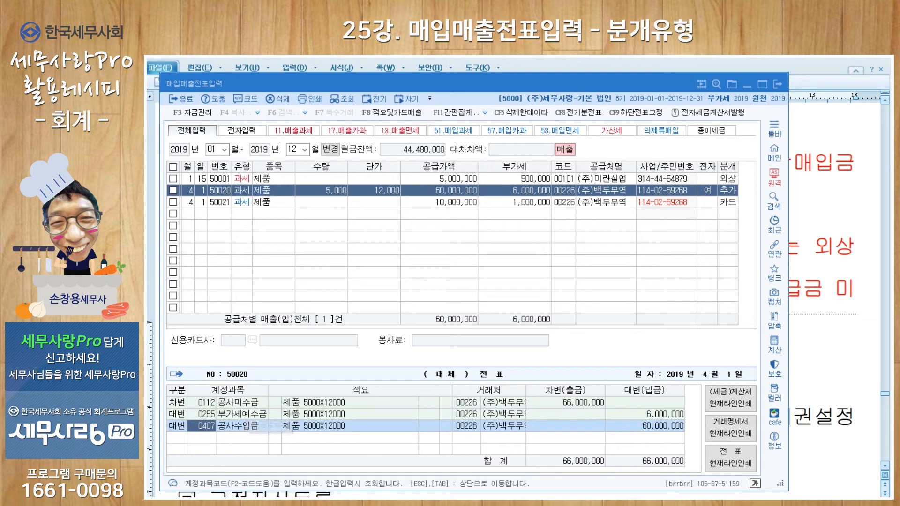
{"action": "key", "text": "Escape"}
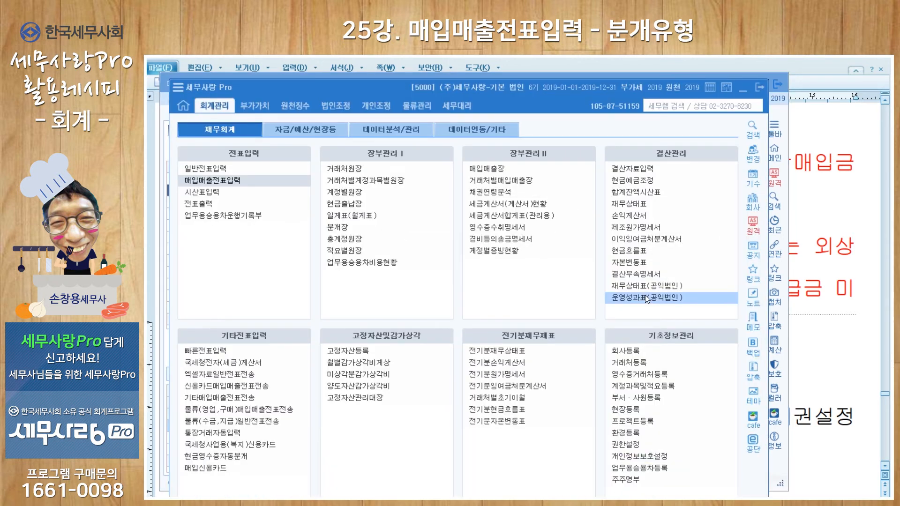
Check the accounting (회계) settings in 환경등록 for the default journal accounts and the additional accounts (추가계정 설정).
{"action": "left_click", "coordinate": [631, 435]}
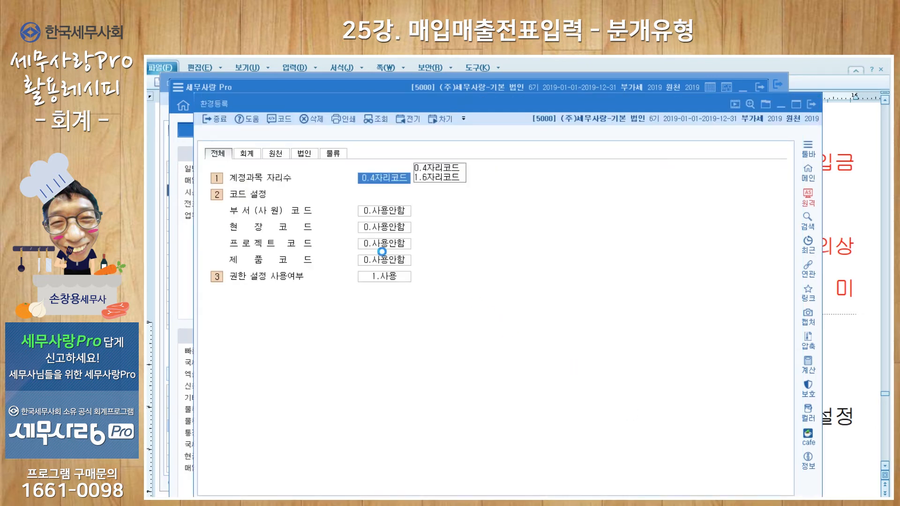
{"action": "left_click", "coordinate": [247, 154]}
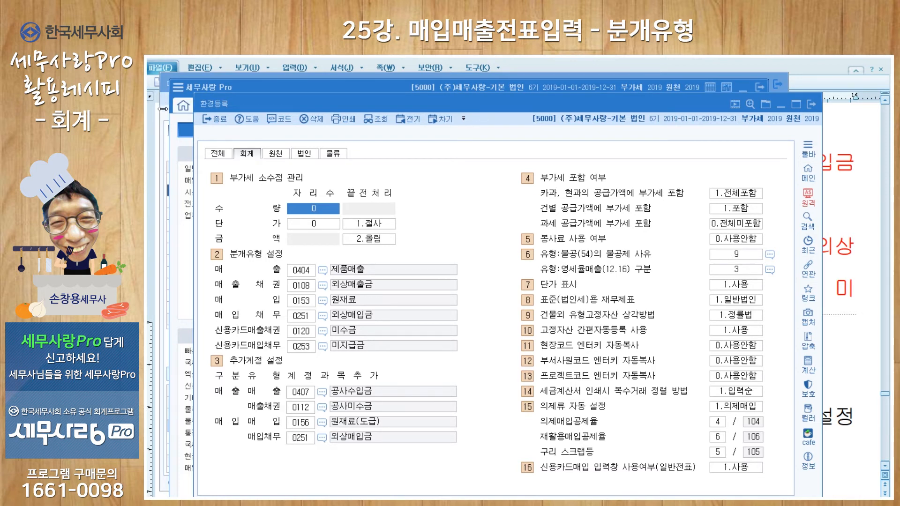
{"action": "key", "text": "Escape"}
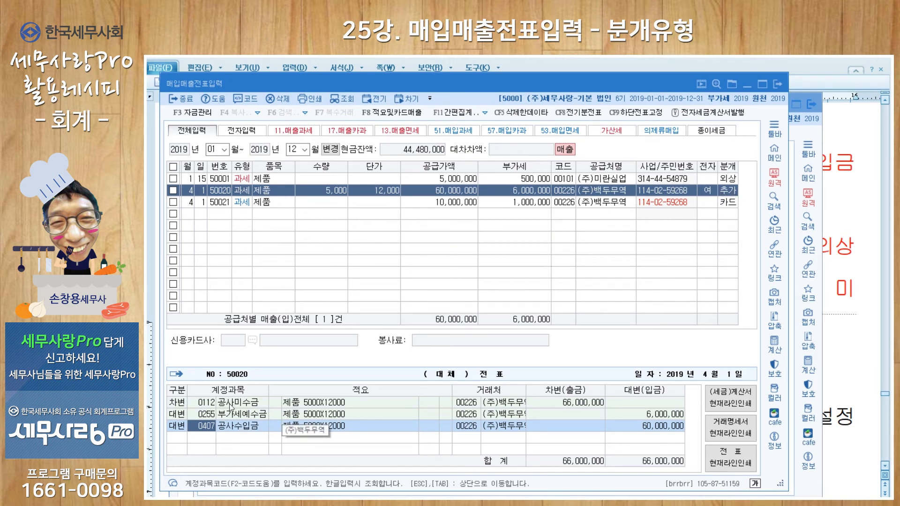
Change the journal type of the April 1 purchase entry to 추가.
{"action": "left_click", "coordinate": [728, 202]}
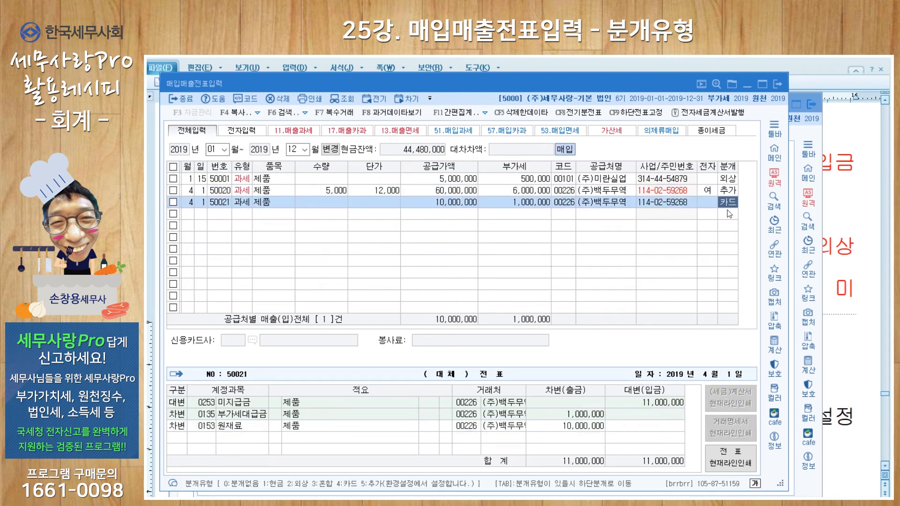
{"action": "type", "text": "5"}
{"action": "key", "text": "Return"}
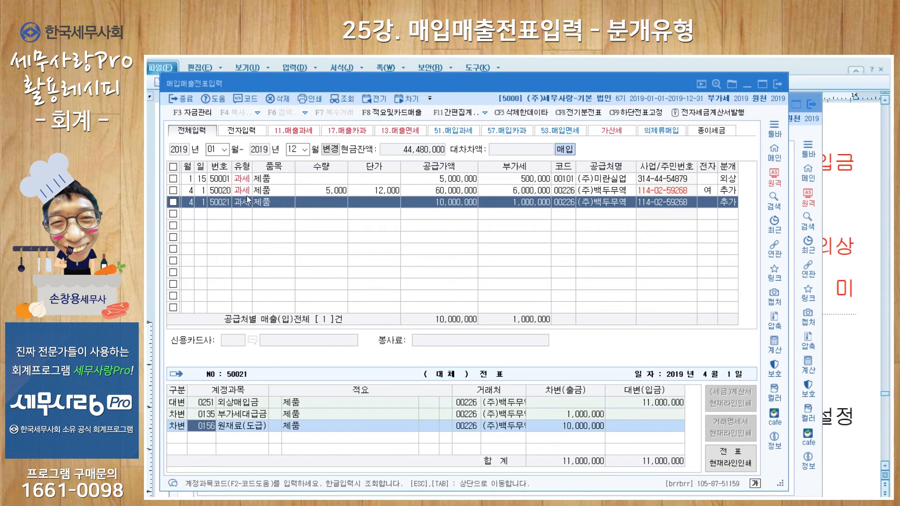
Set the description (적요) of the 0407 공사수입금 line in the April 1 sales voucher to 삼성동 빌딩 신축공사.
{"action": "left_click", "coordinate": [187, 190]}
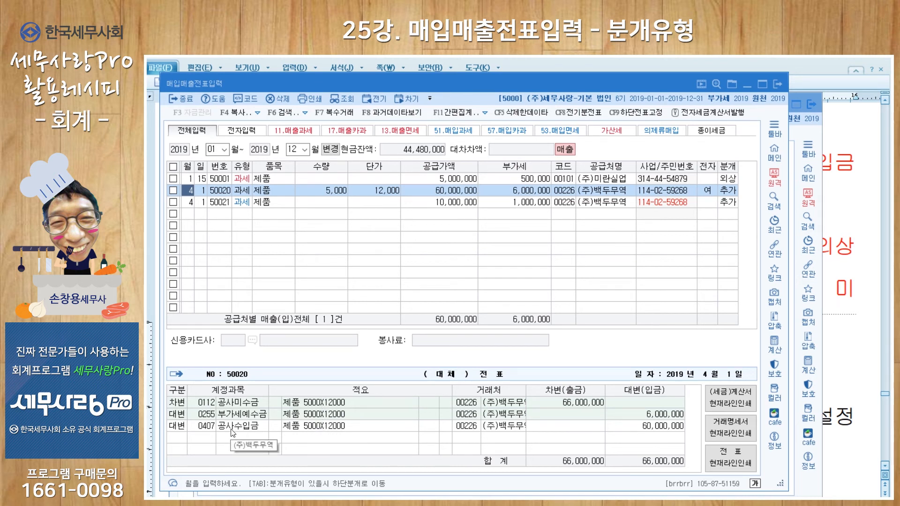
{"action": "left_click", "coordinate": [307, 427]}
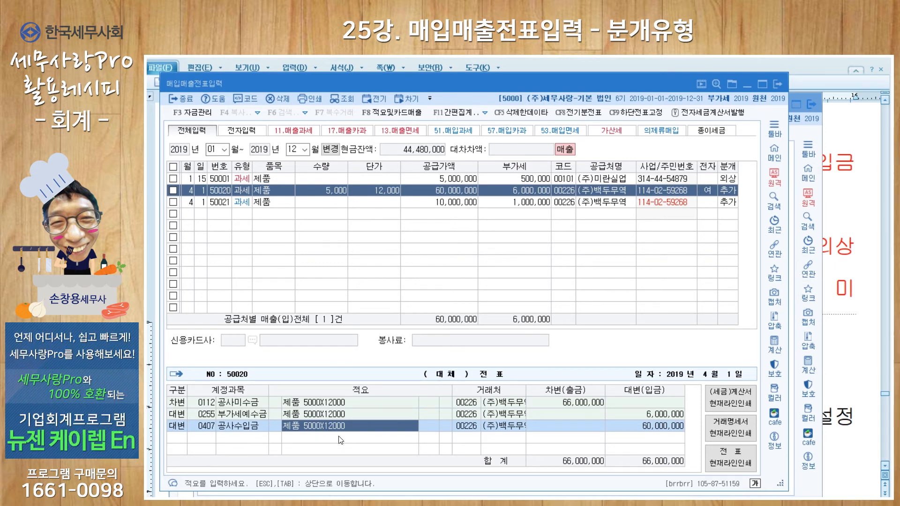
{"action": "type", "text": "삼성동 빌"}
{"action": "type", "text": "딩"}
{"action": "type", "text": " ㅅ"}
{"action": "type", "text": "축공사"}
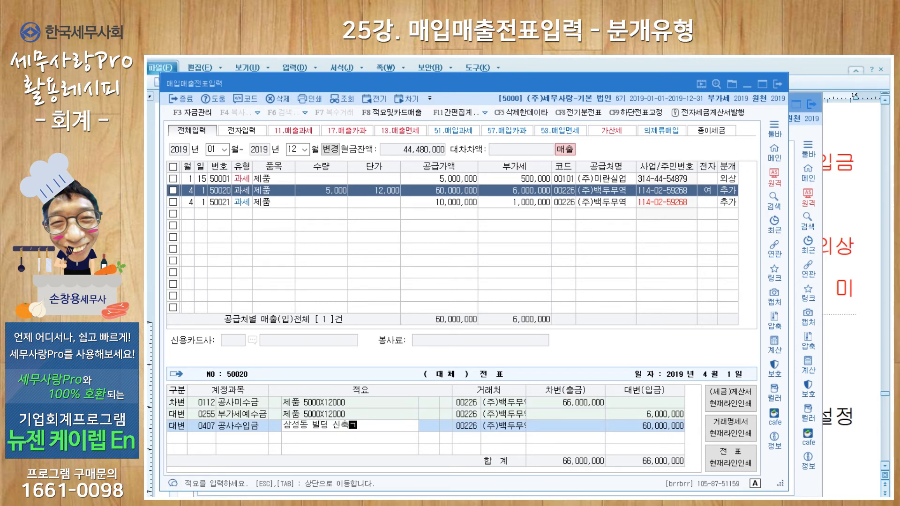
{"action": "key", "text": "Return"}
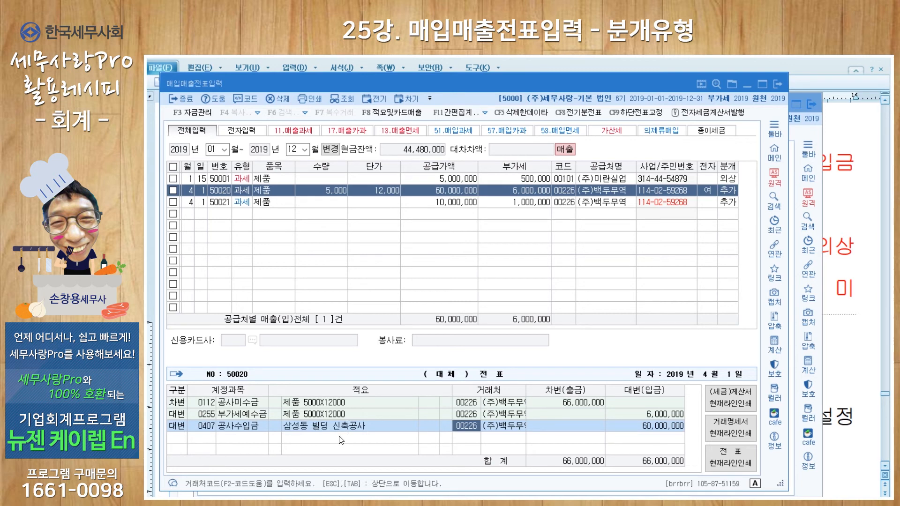
Assign the standard description 02 원재료 매입 부대비용 to the 0156 원재료(도급) line of the April 1 purchase voucher.
{"action": "left_click", "coordinate": [430, 203]}
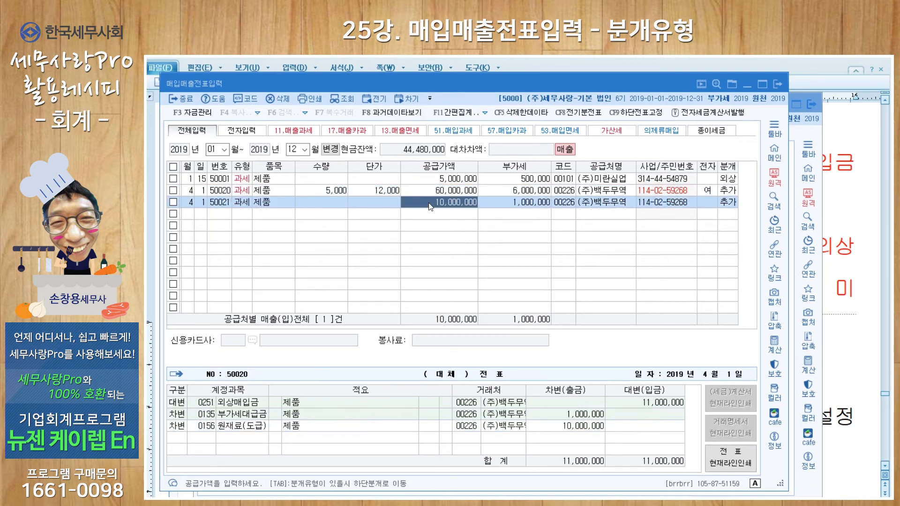
{"action": "left_click", "coordinate": [297, 430]}
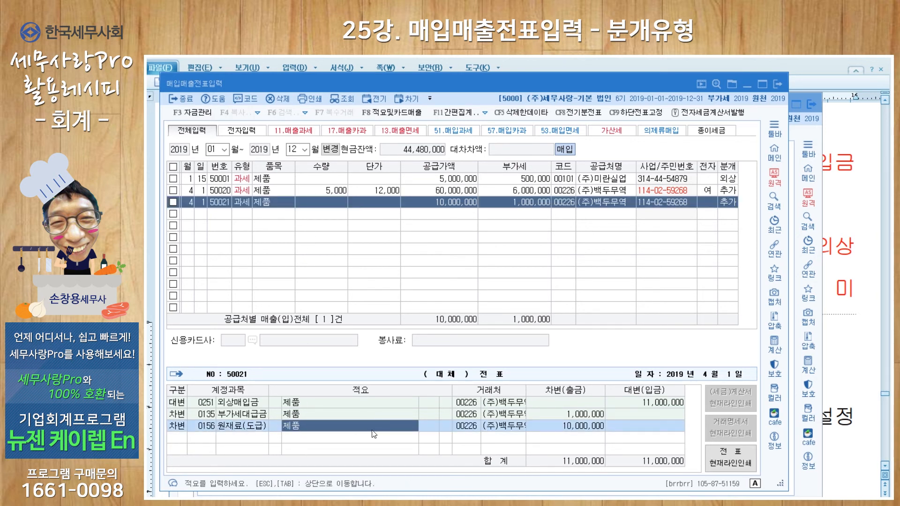
{"action": "left_click", "coordinate": [384, 117]}
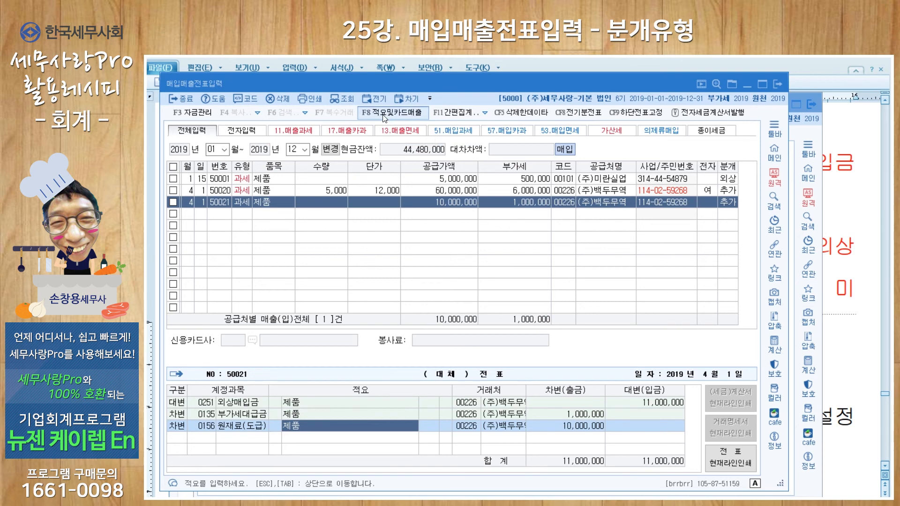
{"action": "key", "text": "Return"}
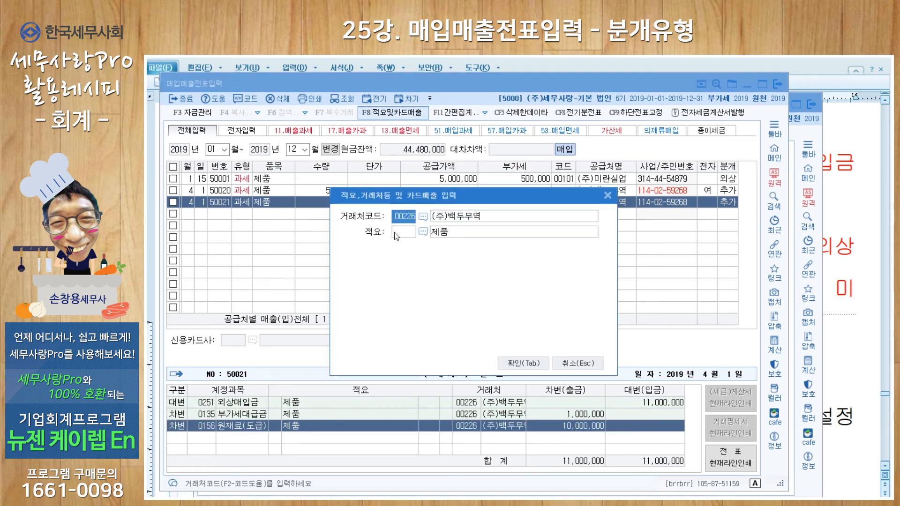
{"action": "left_click", "coordinate": [423, 232]}
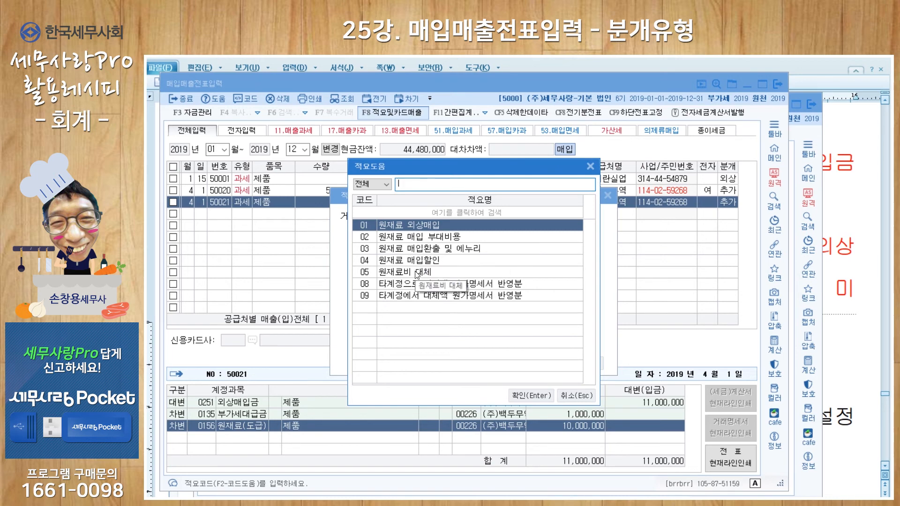
{"action": "left_click", "coordinate": [426, 238]}
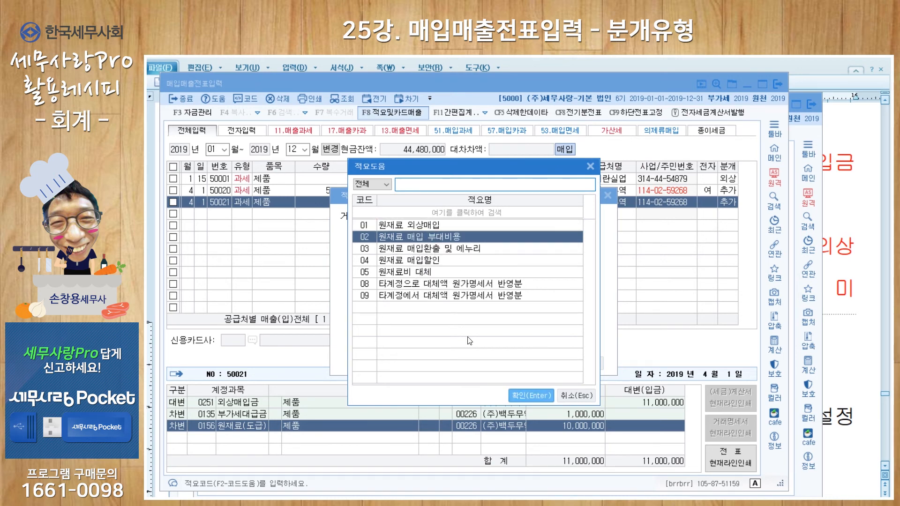
{"action": "key", "text": "Return"}
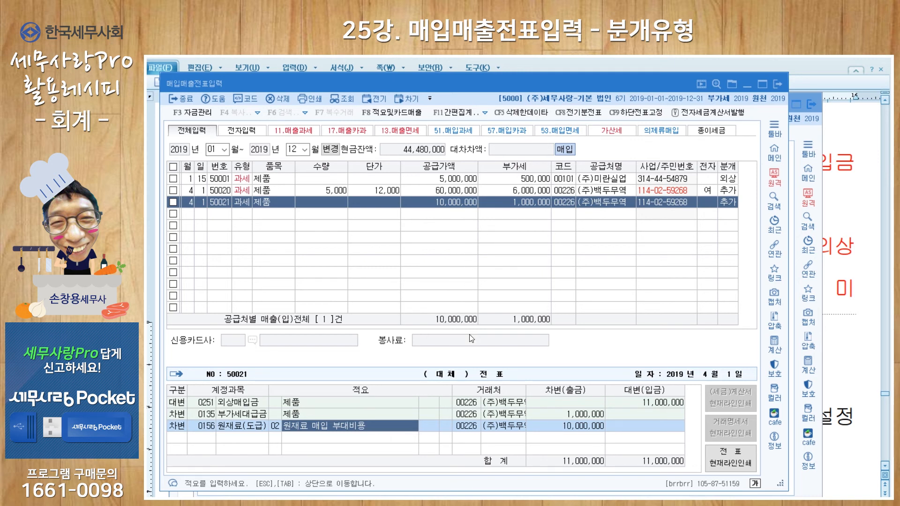
Preview the printable electronic tax invoice (전자세금계산서) for the April 1 sales entry and close the preview.
{"action": "left_click", "coordinate": [204, 190]}
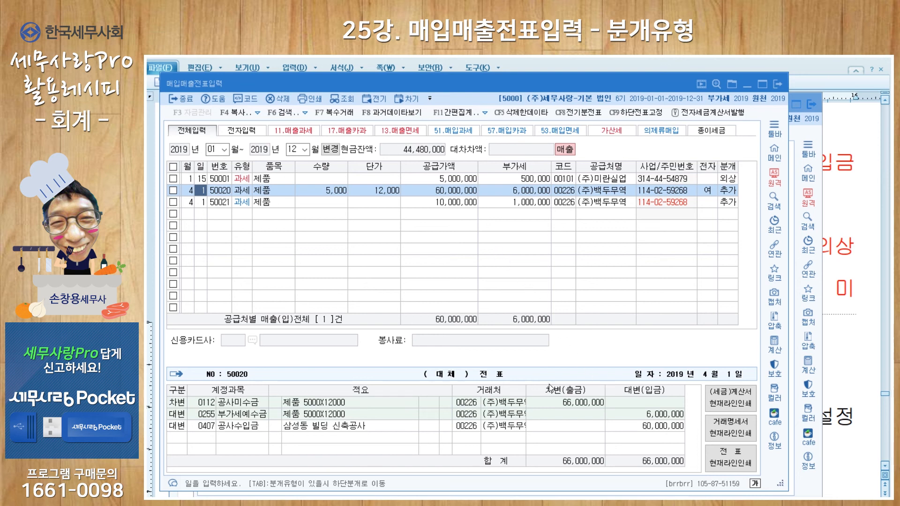
{"action": "left_click", "coordinate": [740, 406]}
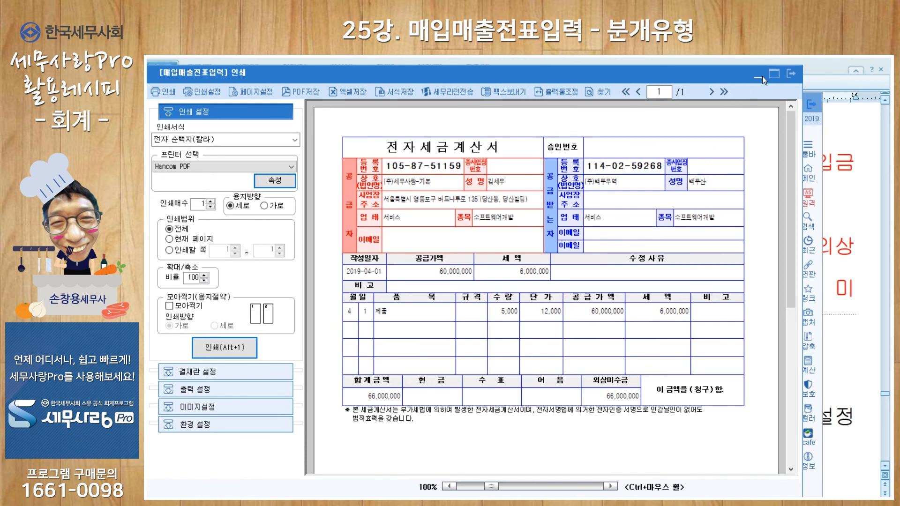
{"action": "left_click", "coordinate": [789, 74]}
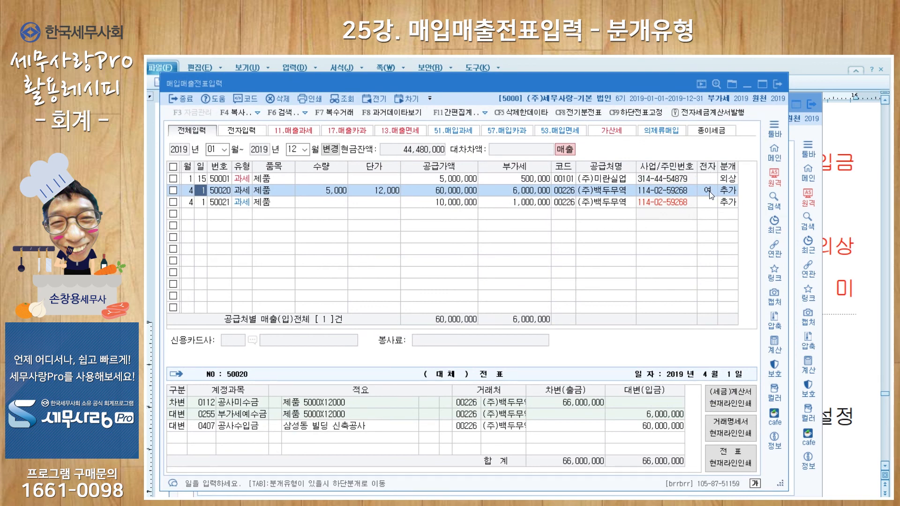
Preview the January 15 sales entry's tax invoice, examine both the supplier and recipient copies, and close the preview.
{"action": "left_click", "coordinate": [454, 178]}
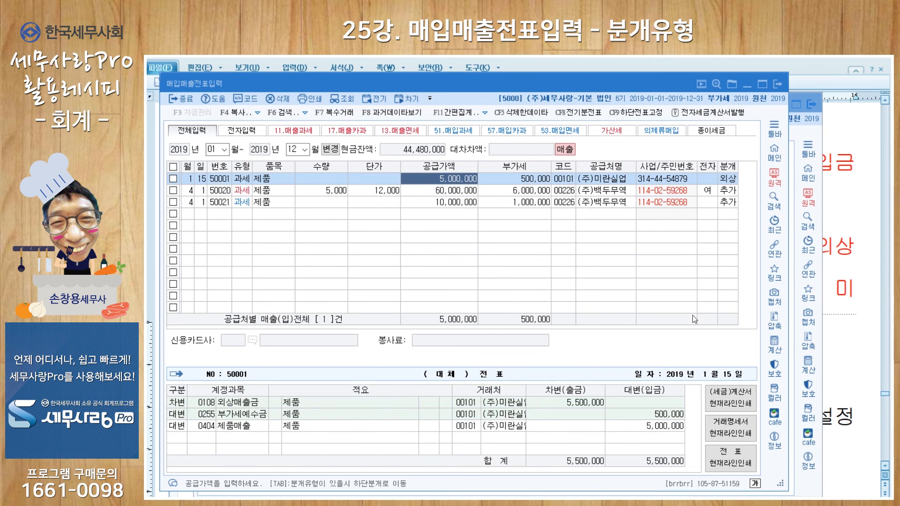
{"action": "left_click", "coordinate": [736, 406]}
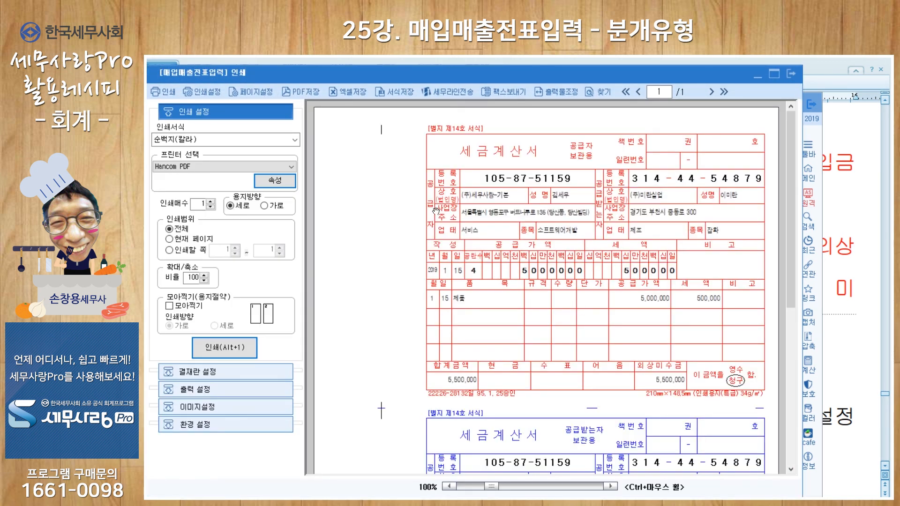
{"action": "left_click_drag", "start_coordinate": [789, 232], "coordinate": [790, 353]}
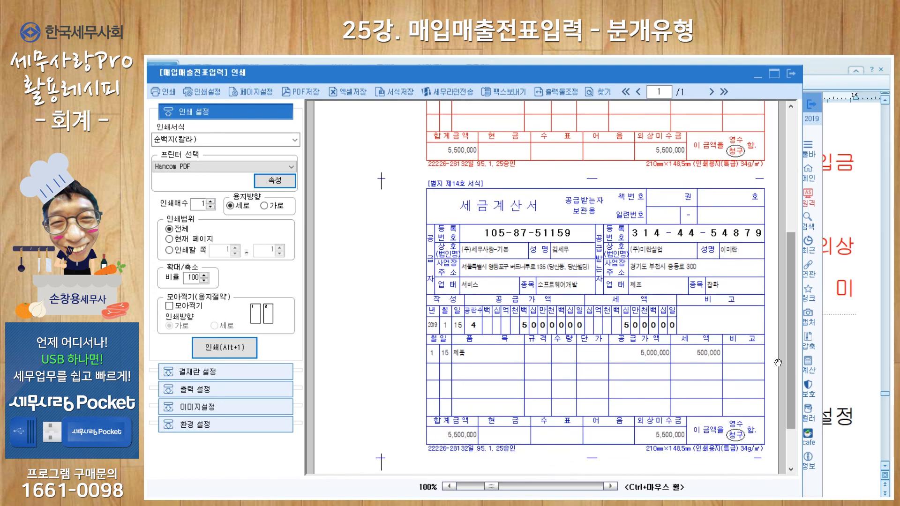
{"action": "scroll", "coordinate": [786, 327], "scroll_direction": "up", "scroll_amount": 2}
{"action": "scroll", "coordinate": [787, 326], "scroll_direction": "up", "scroll_amount": 7}
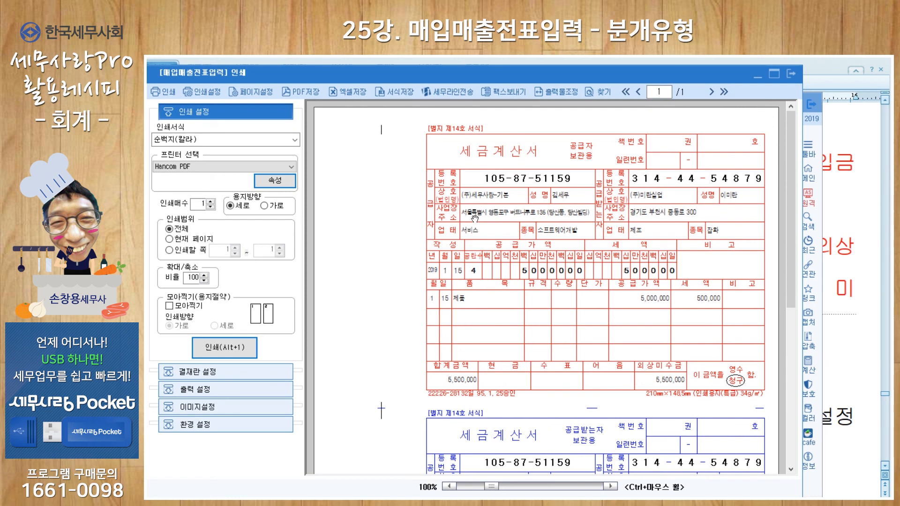
{"action": "scroll", "coordinate": [682, 371], "scroll_direction": "down", "scroll_amount": 8}
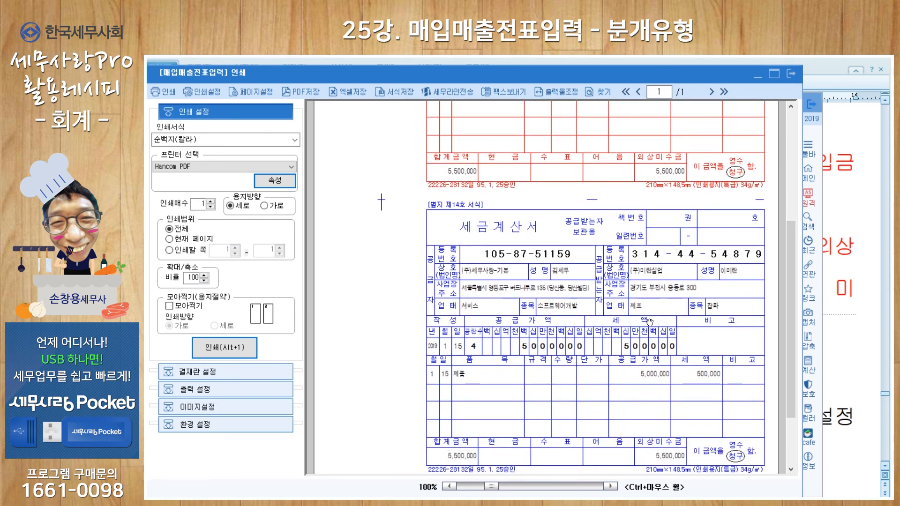
{"action": "left_click_drag", "start_coordinate": [789, 330], "coordinate": [790, 155]}
{"action": "left_click", "coordinate": [791, 75]}
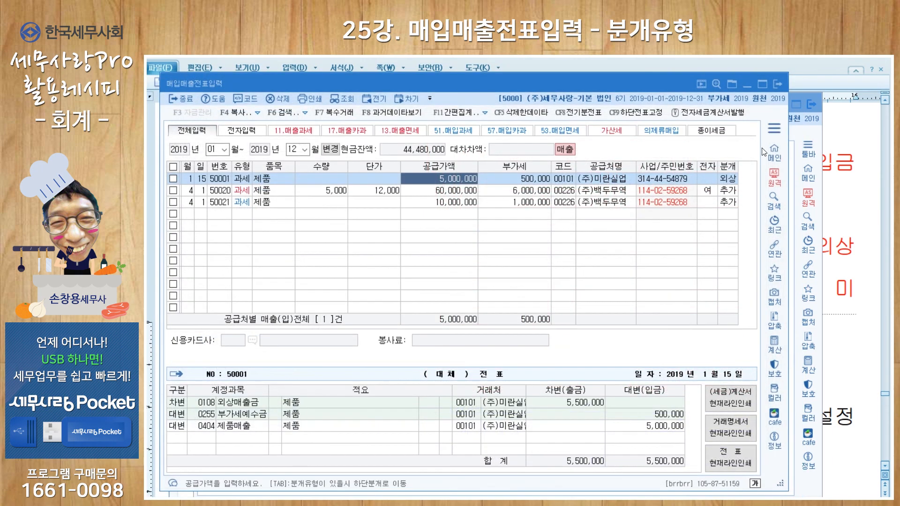